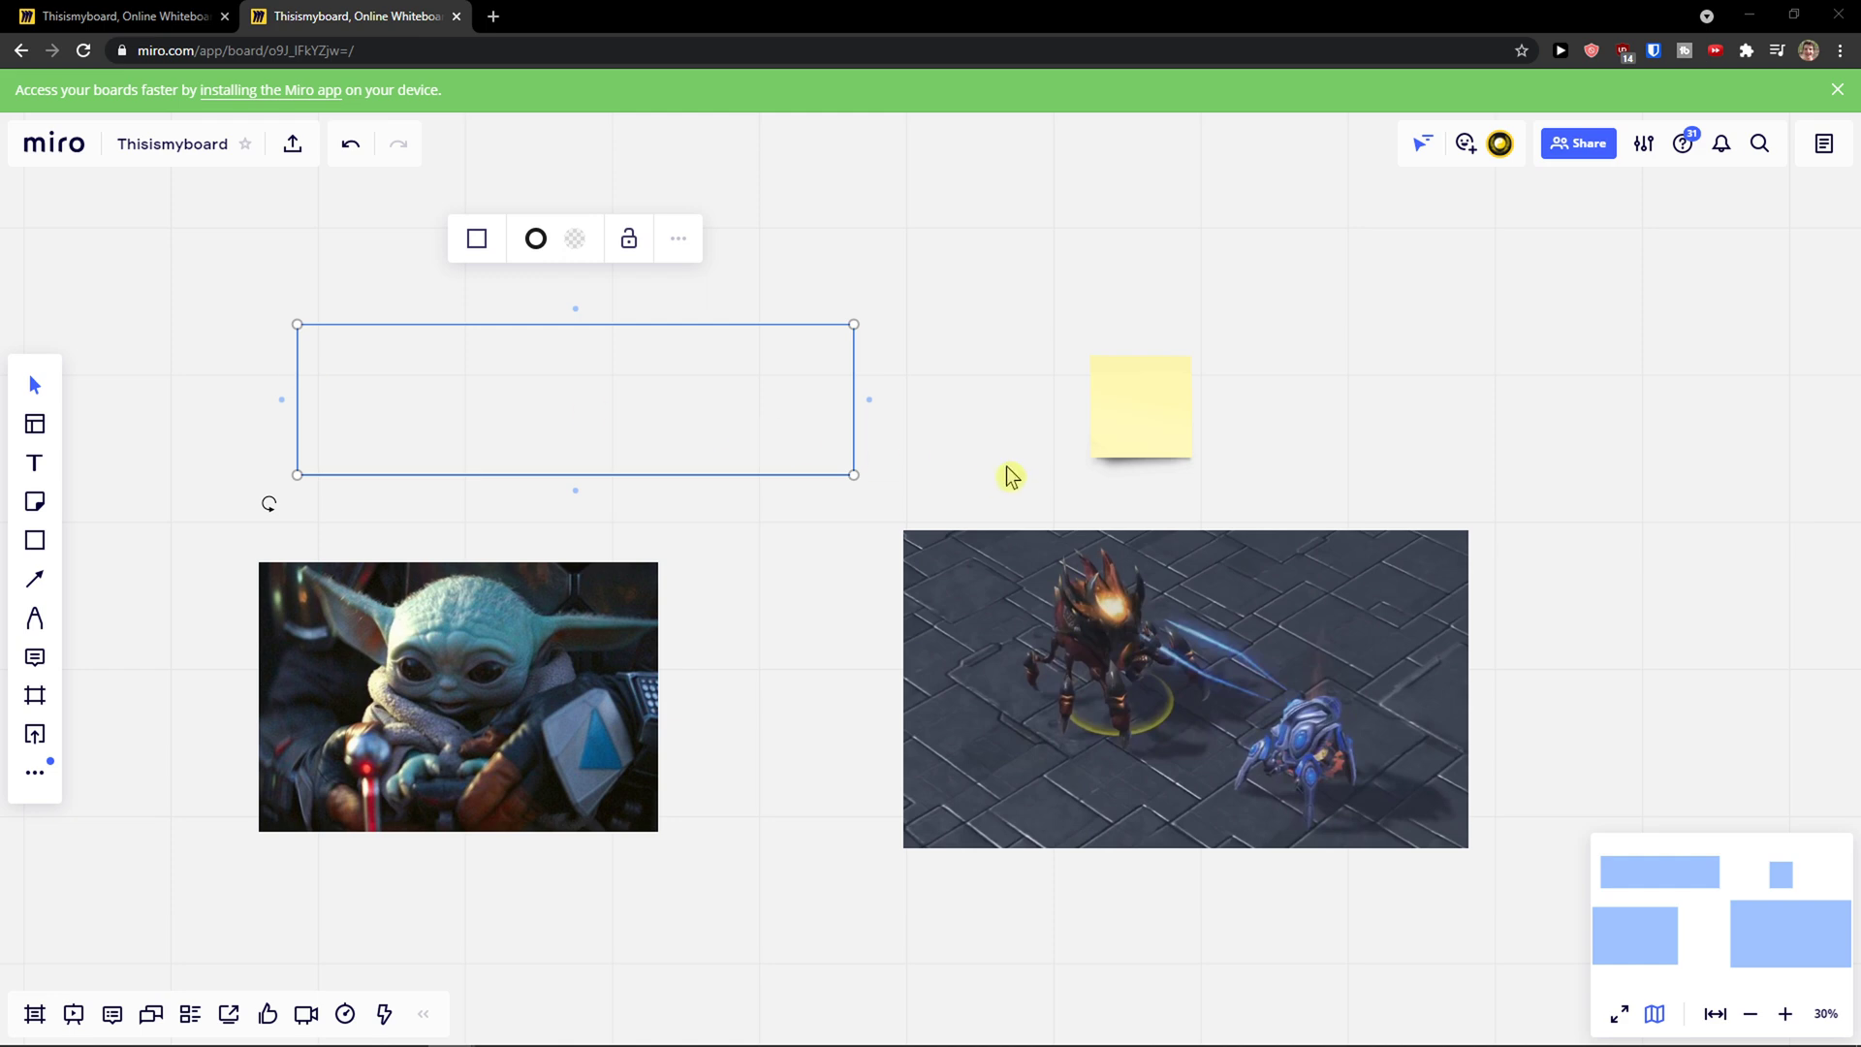
- Nudge the empty rectangle left and down, then select it along with the Baby Yoda image
click(718, 611)
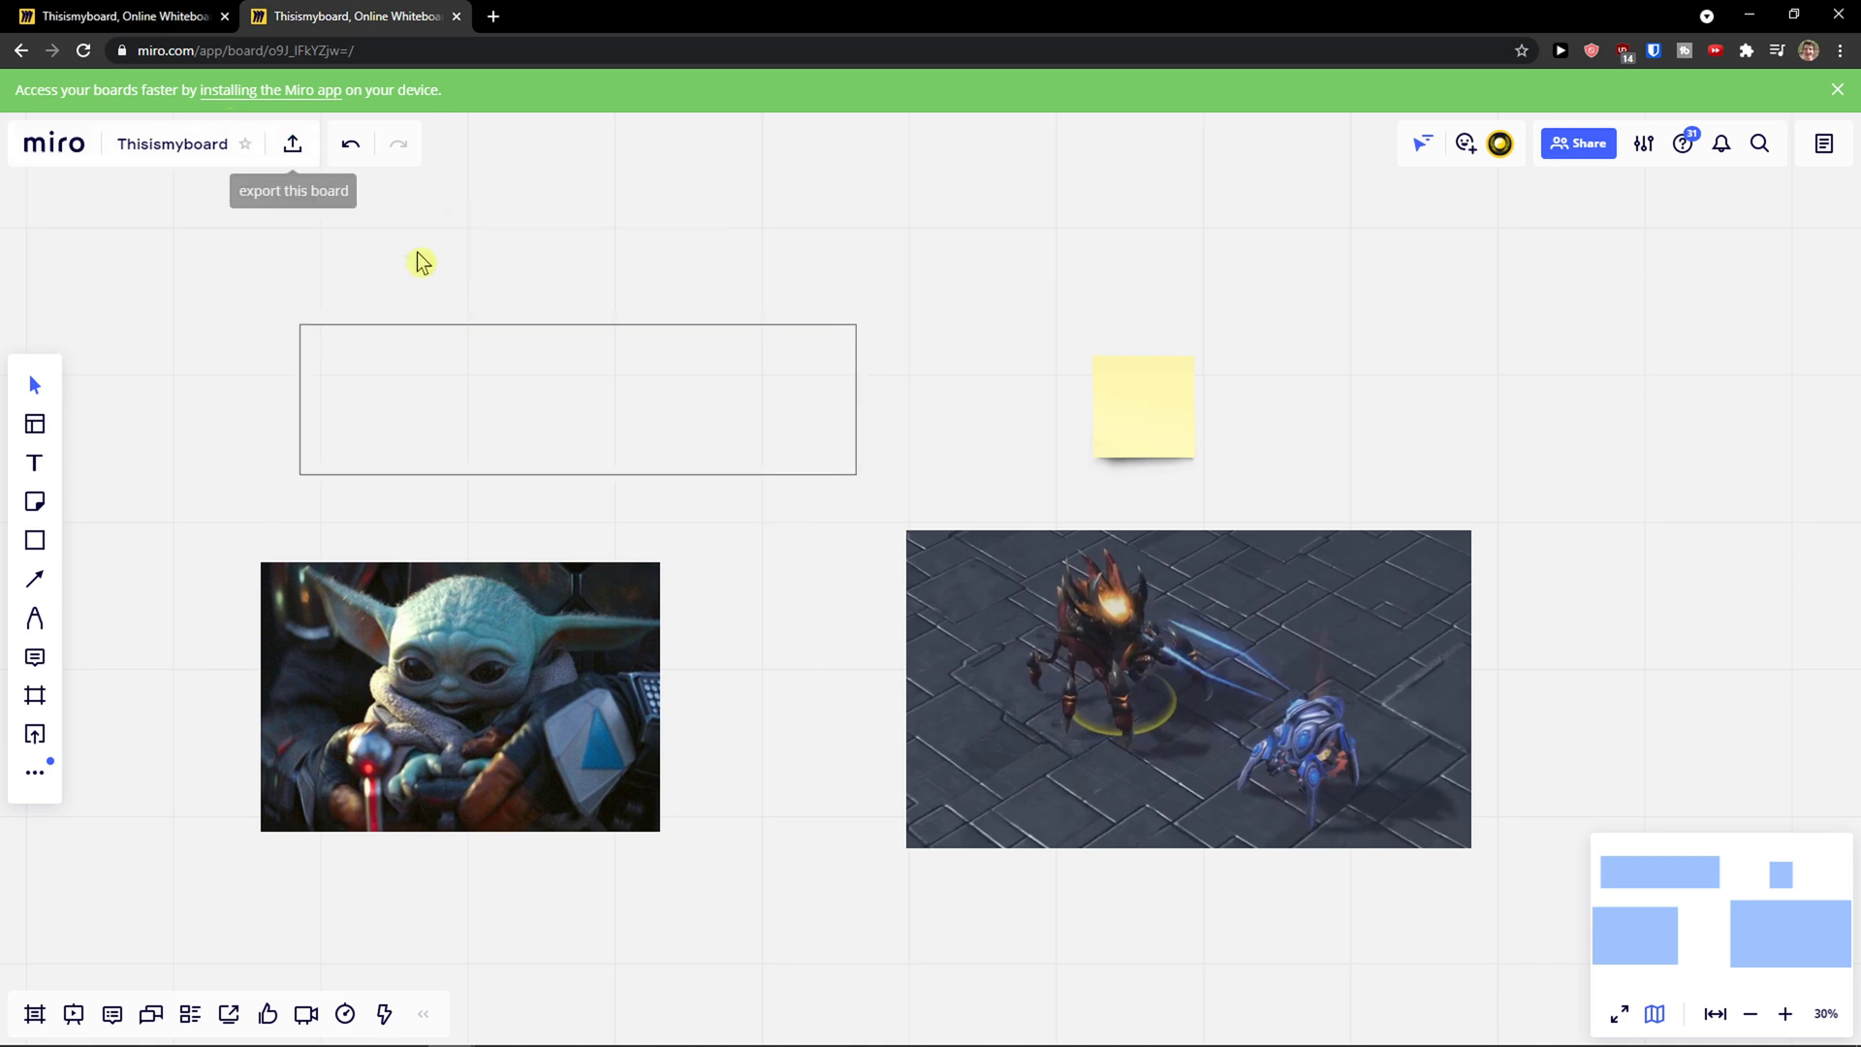
drag(561, 462, 504, 449)
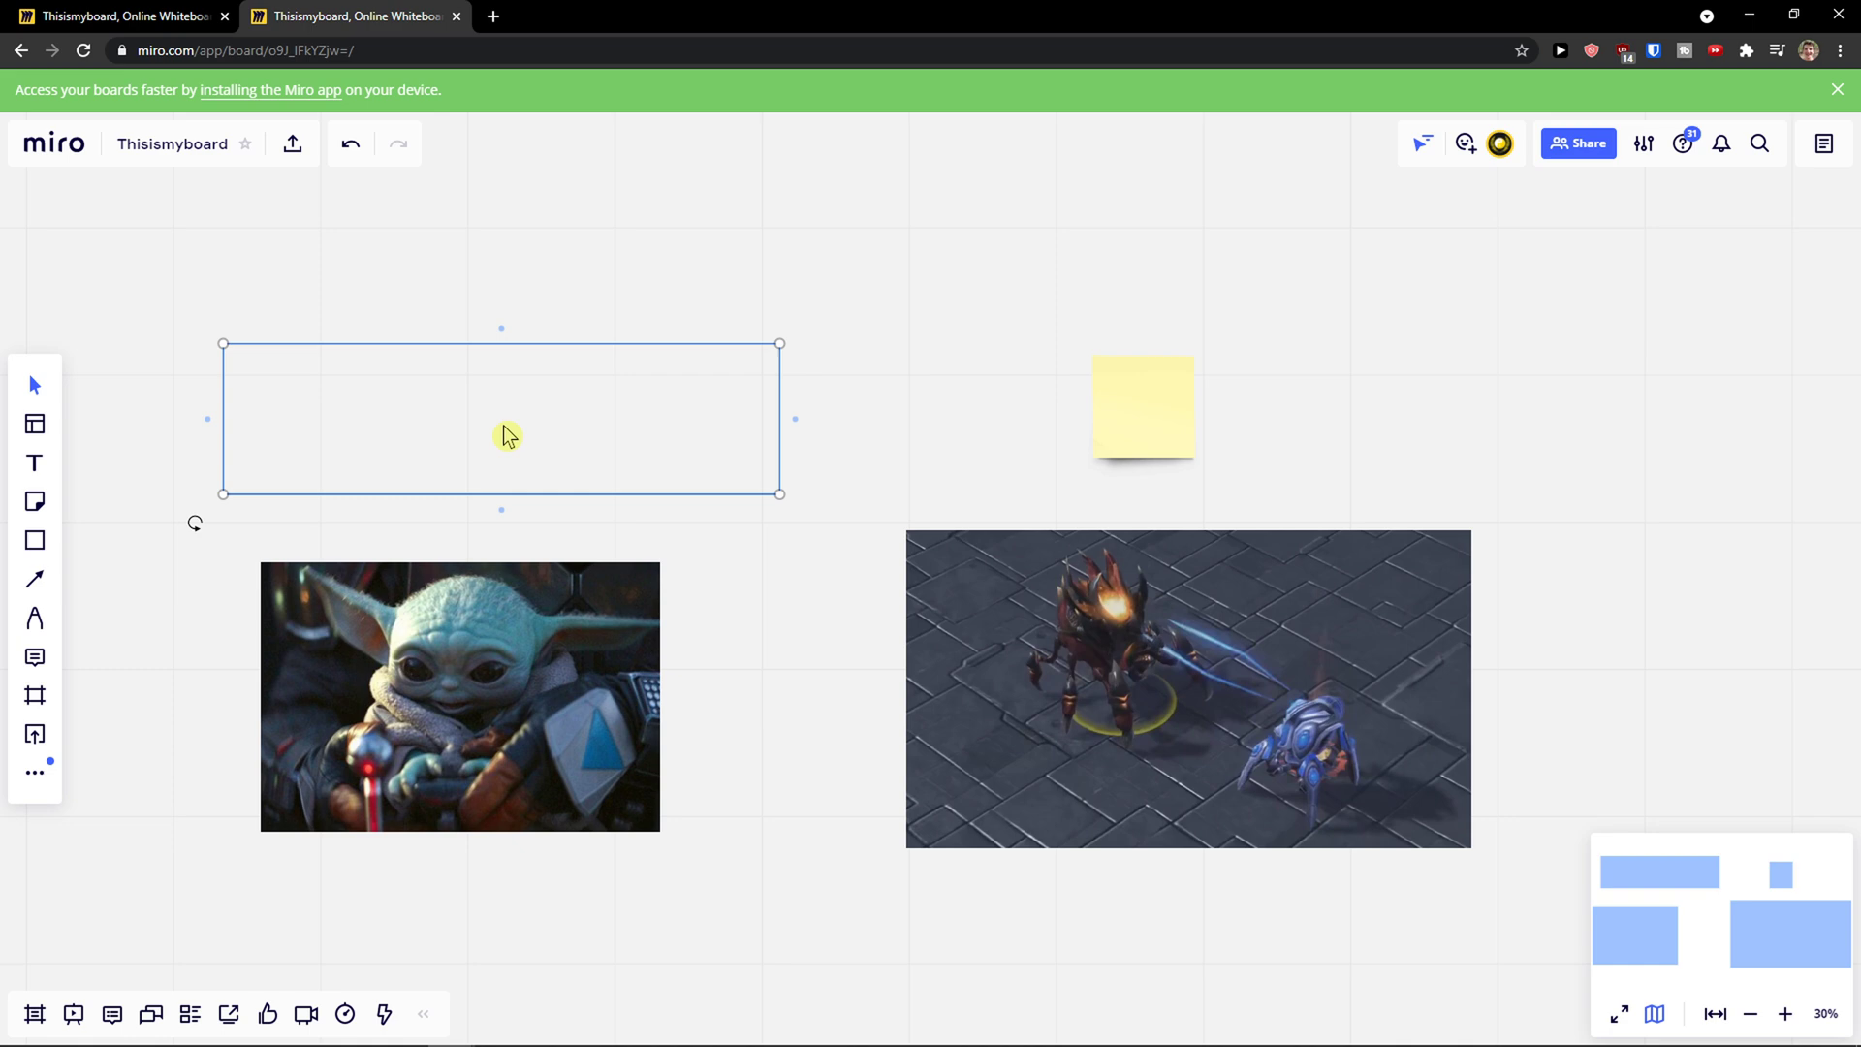
shift+click(489, 617)
- Check the pair's context menu, then lock the empty rectangle on its own
right_click(479, 431)
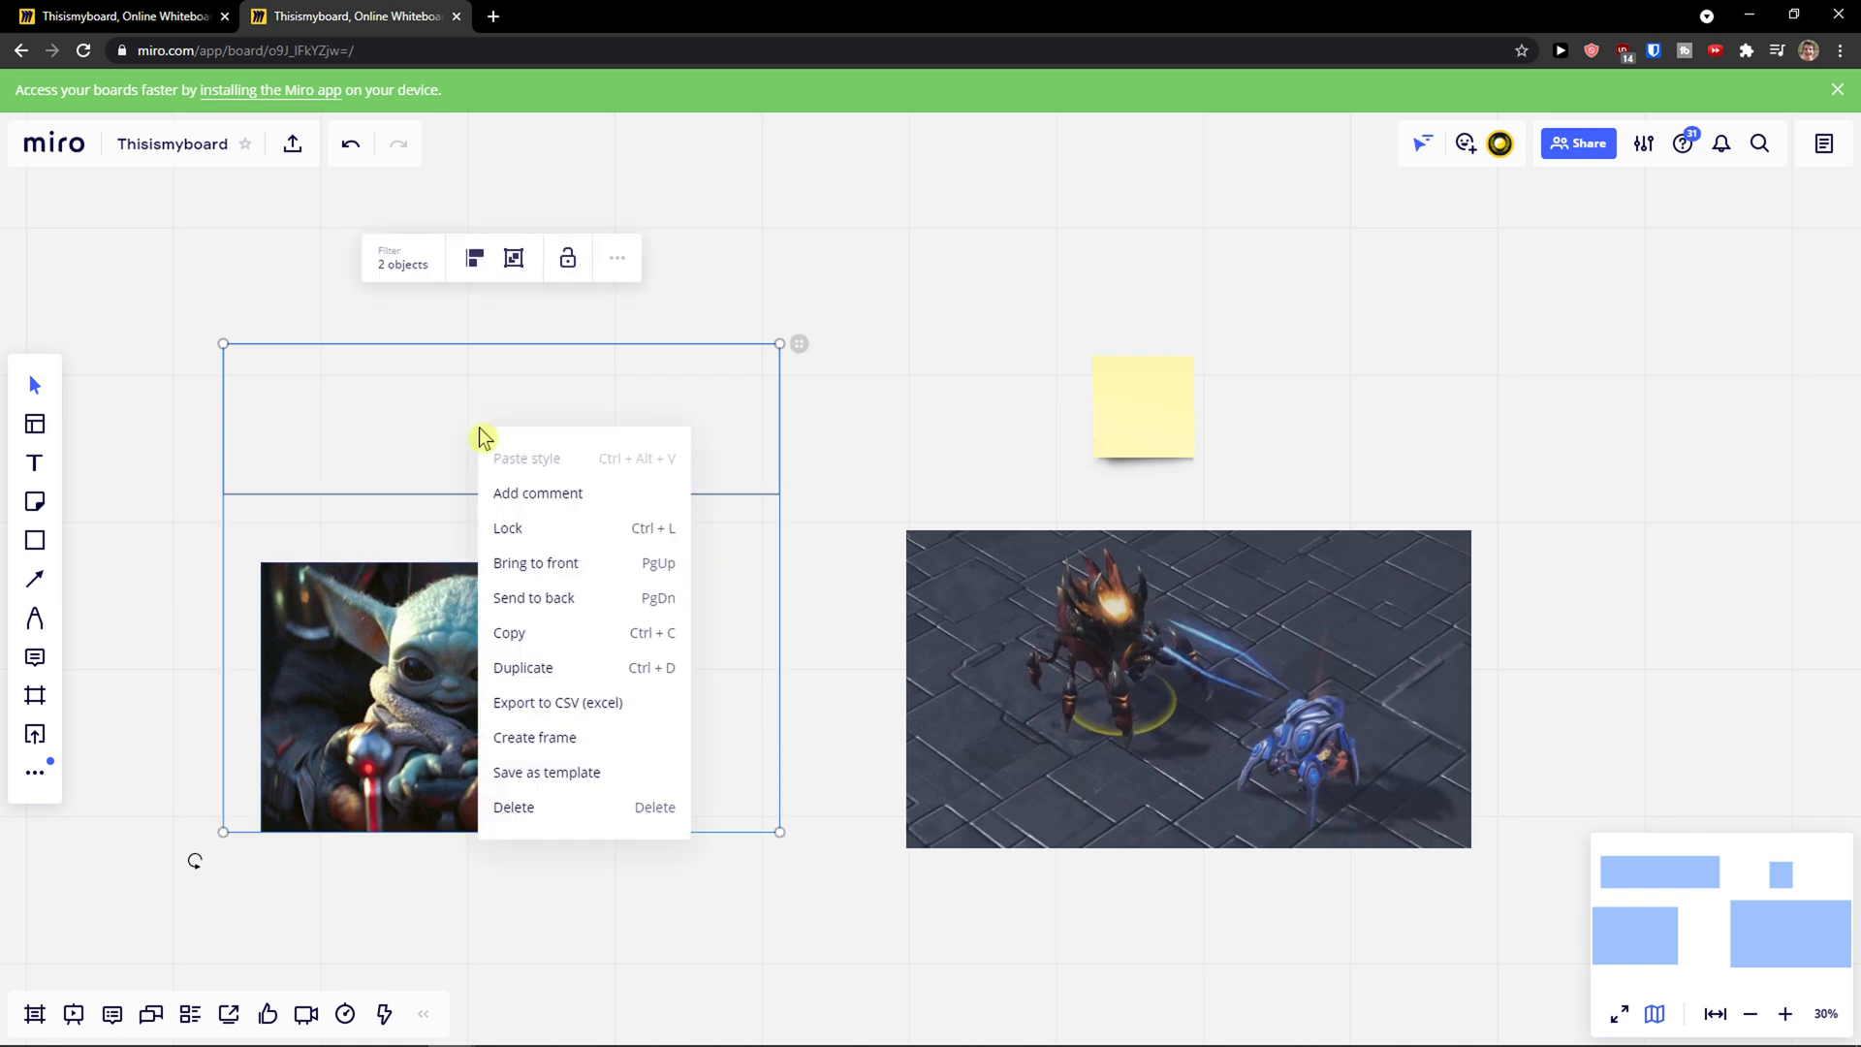
click(570, 285)
click(533, 403)
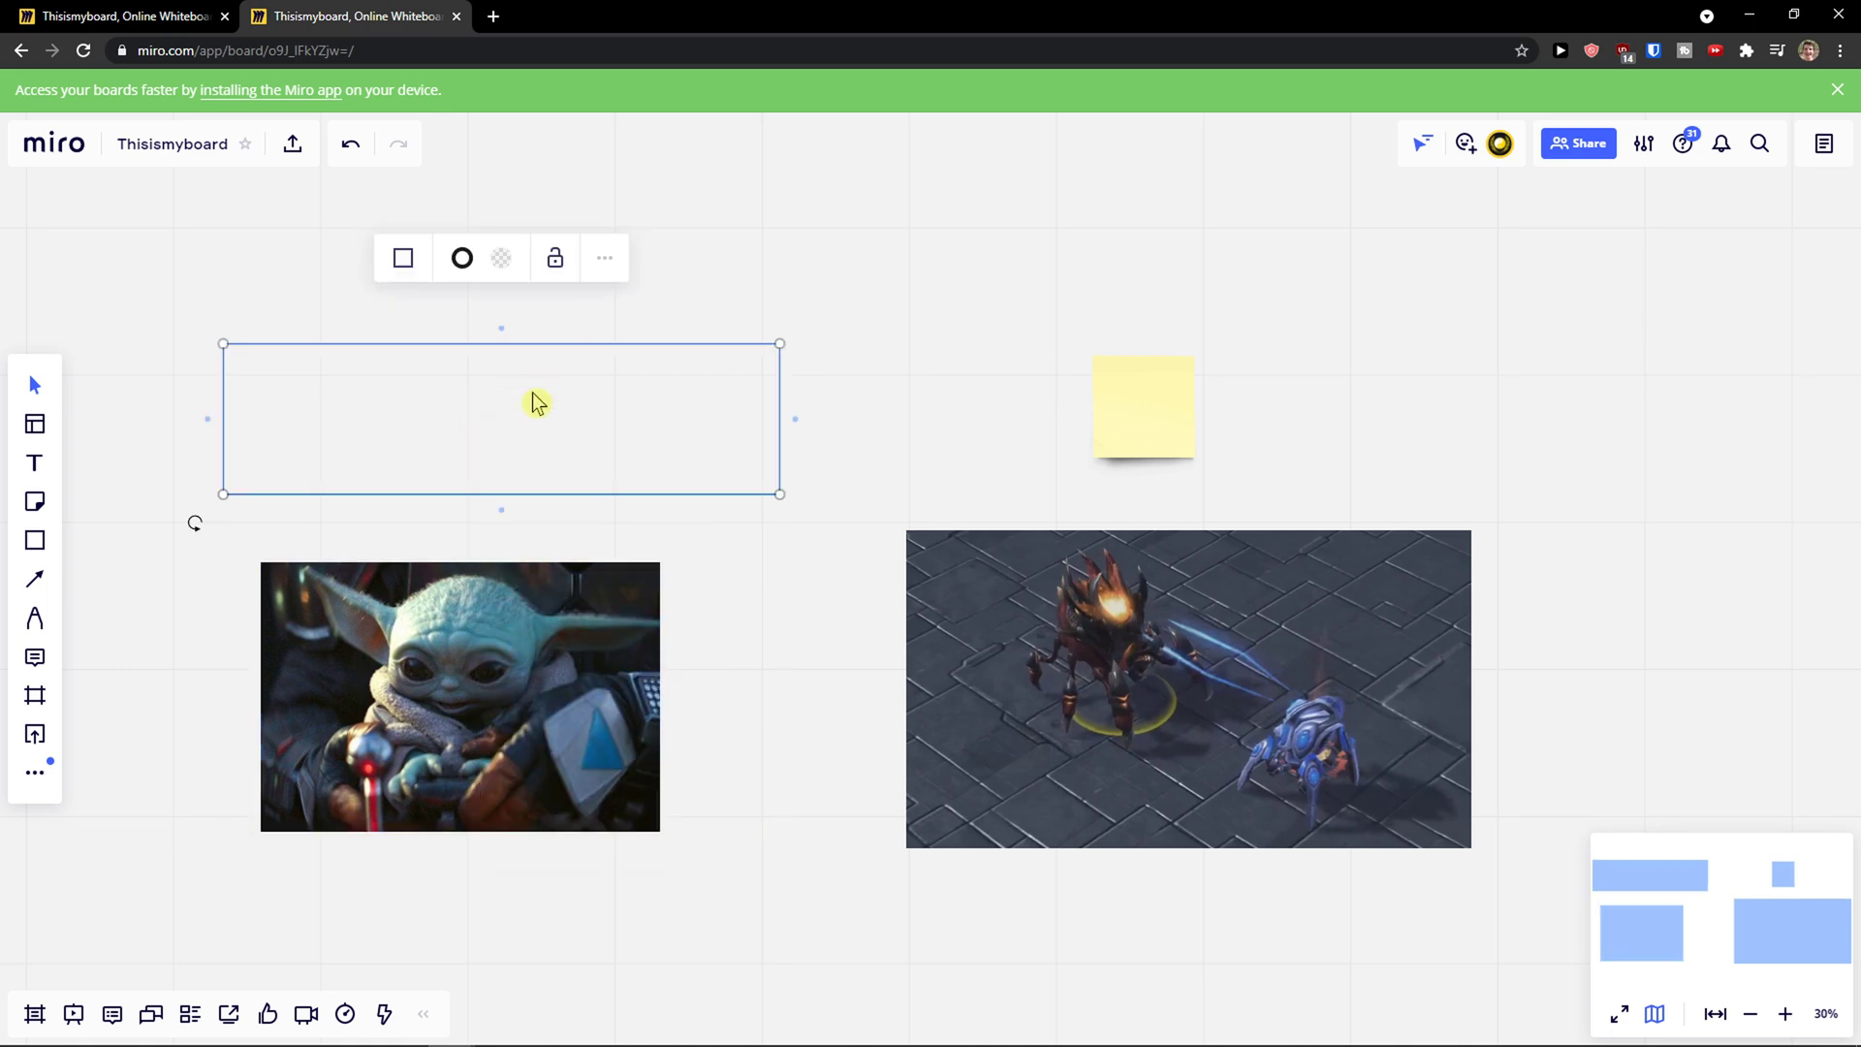
click(558, 259)
scroll(677, 470, left, 2)
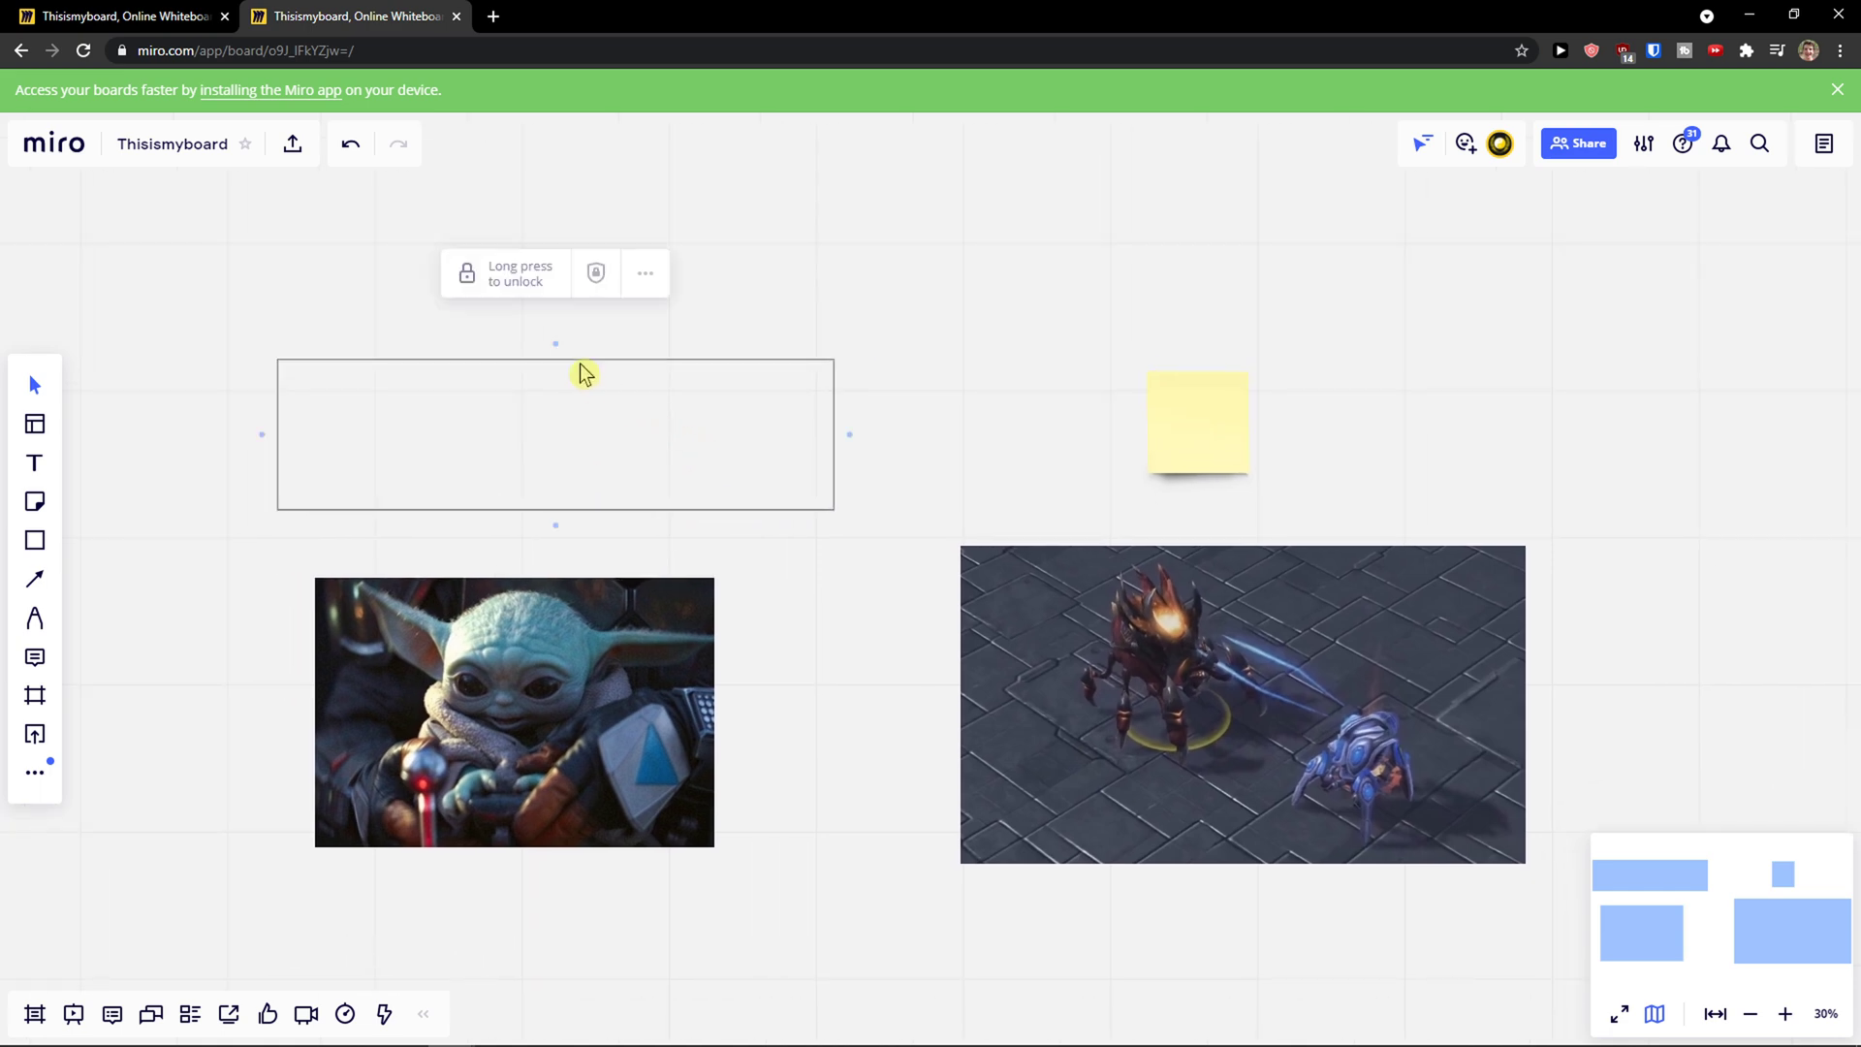
click(522, 282)
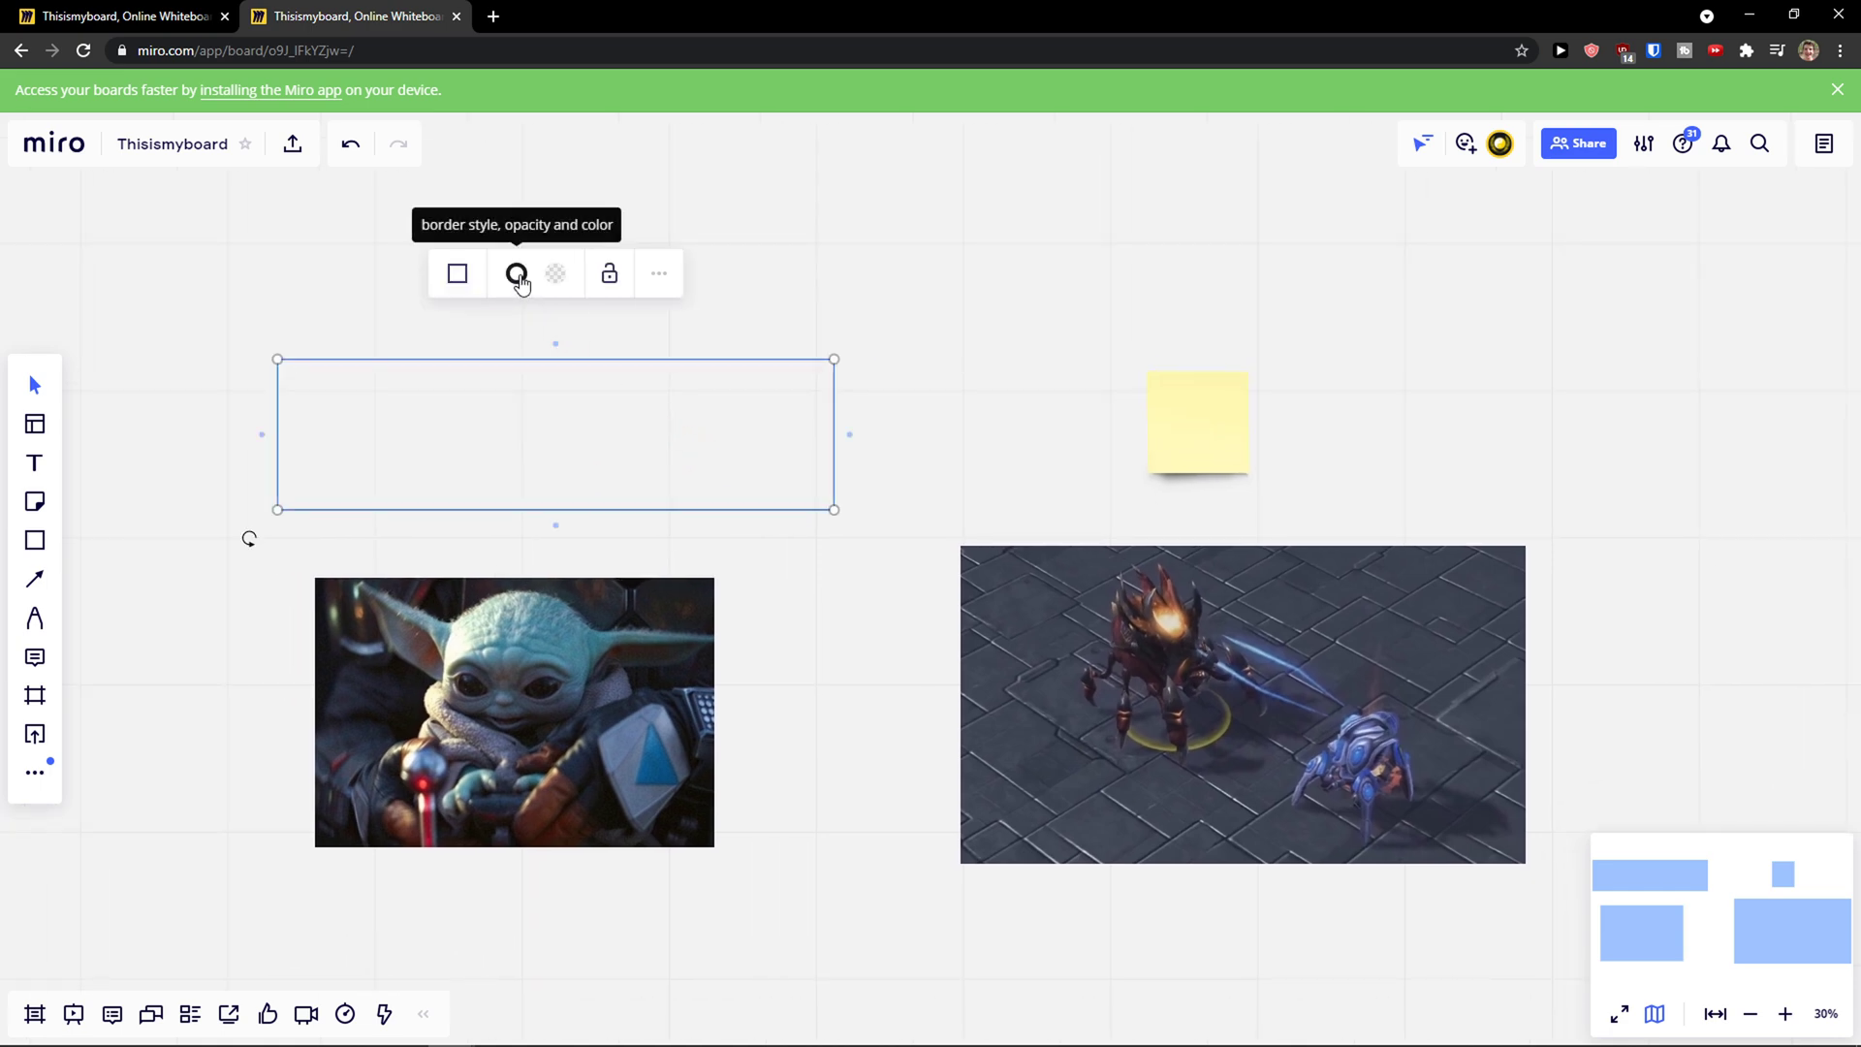
click(563, 655)
click(566, 399)
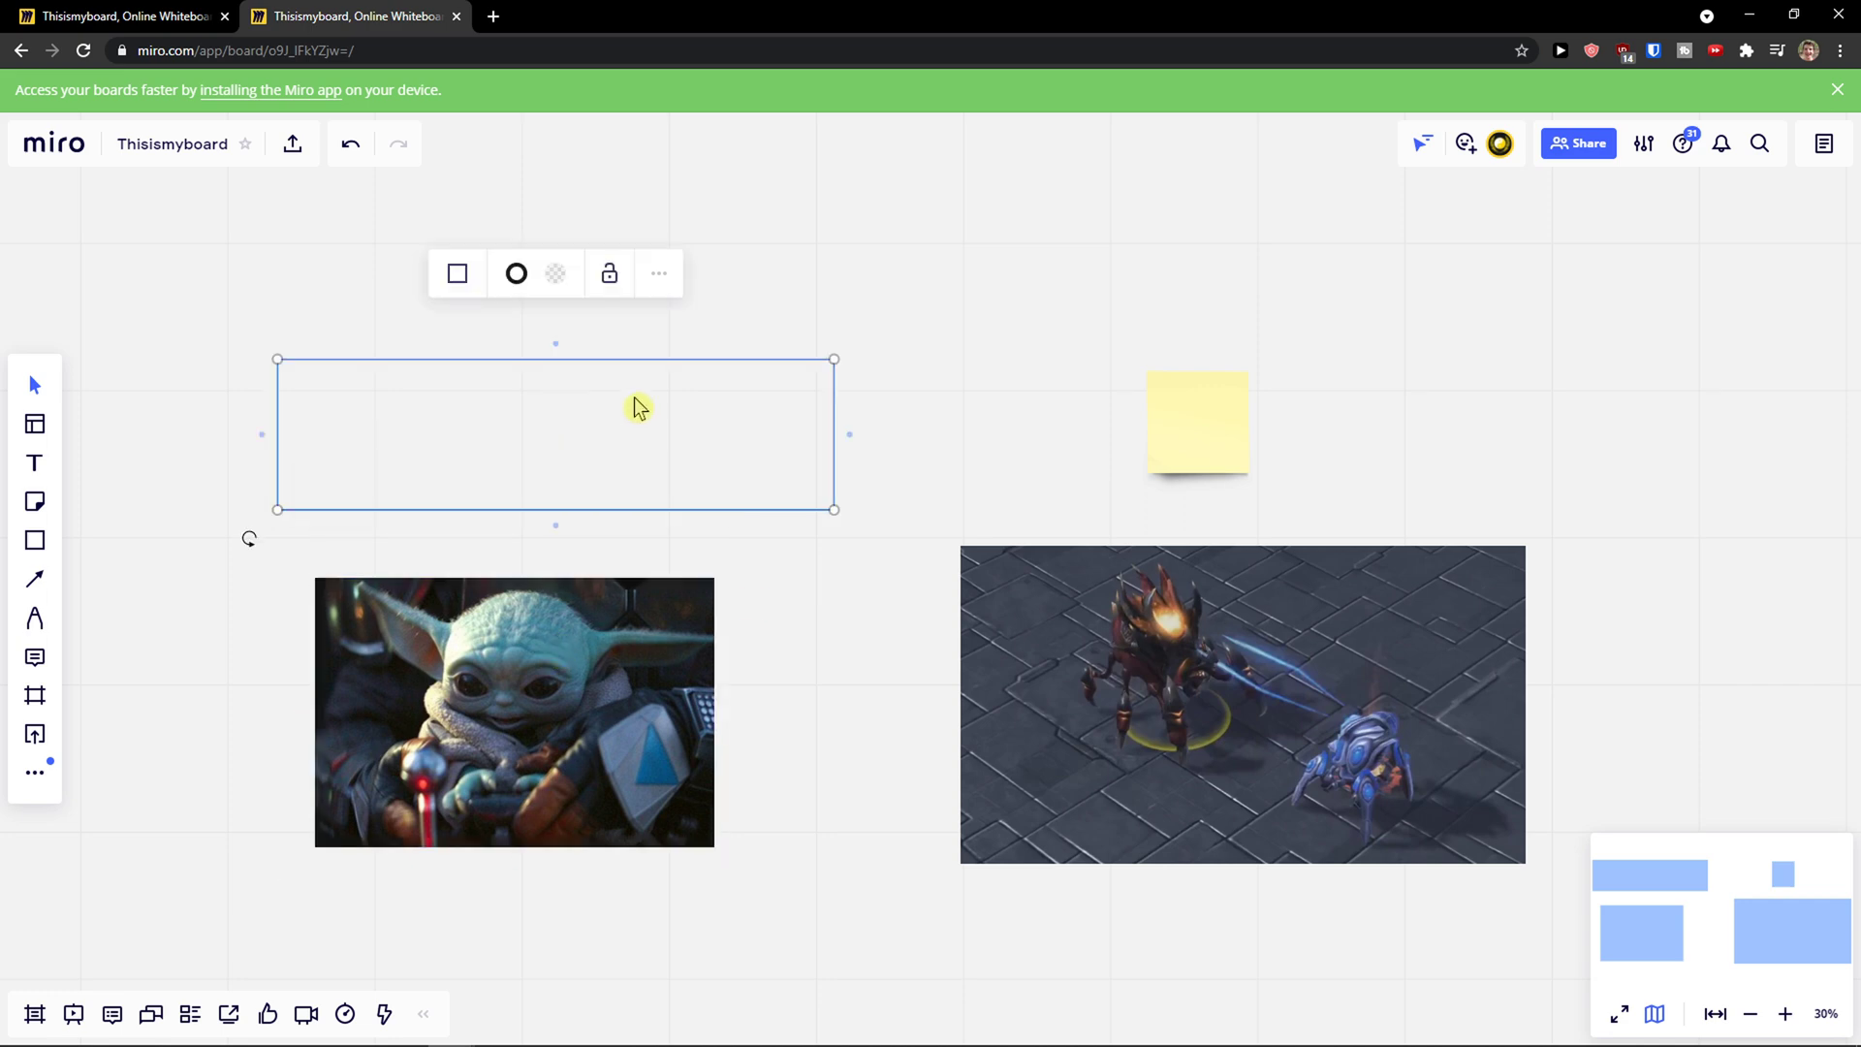
shift+click(1165, 452)
shift+click(1117, 661)
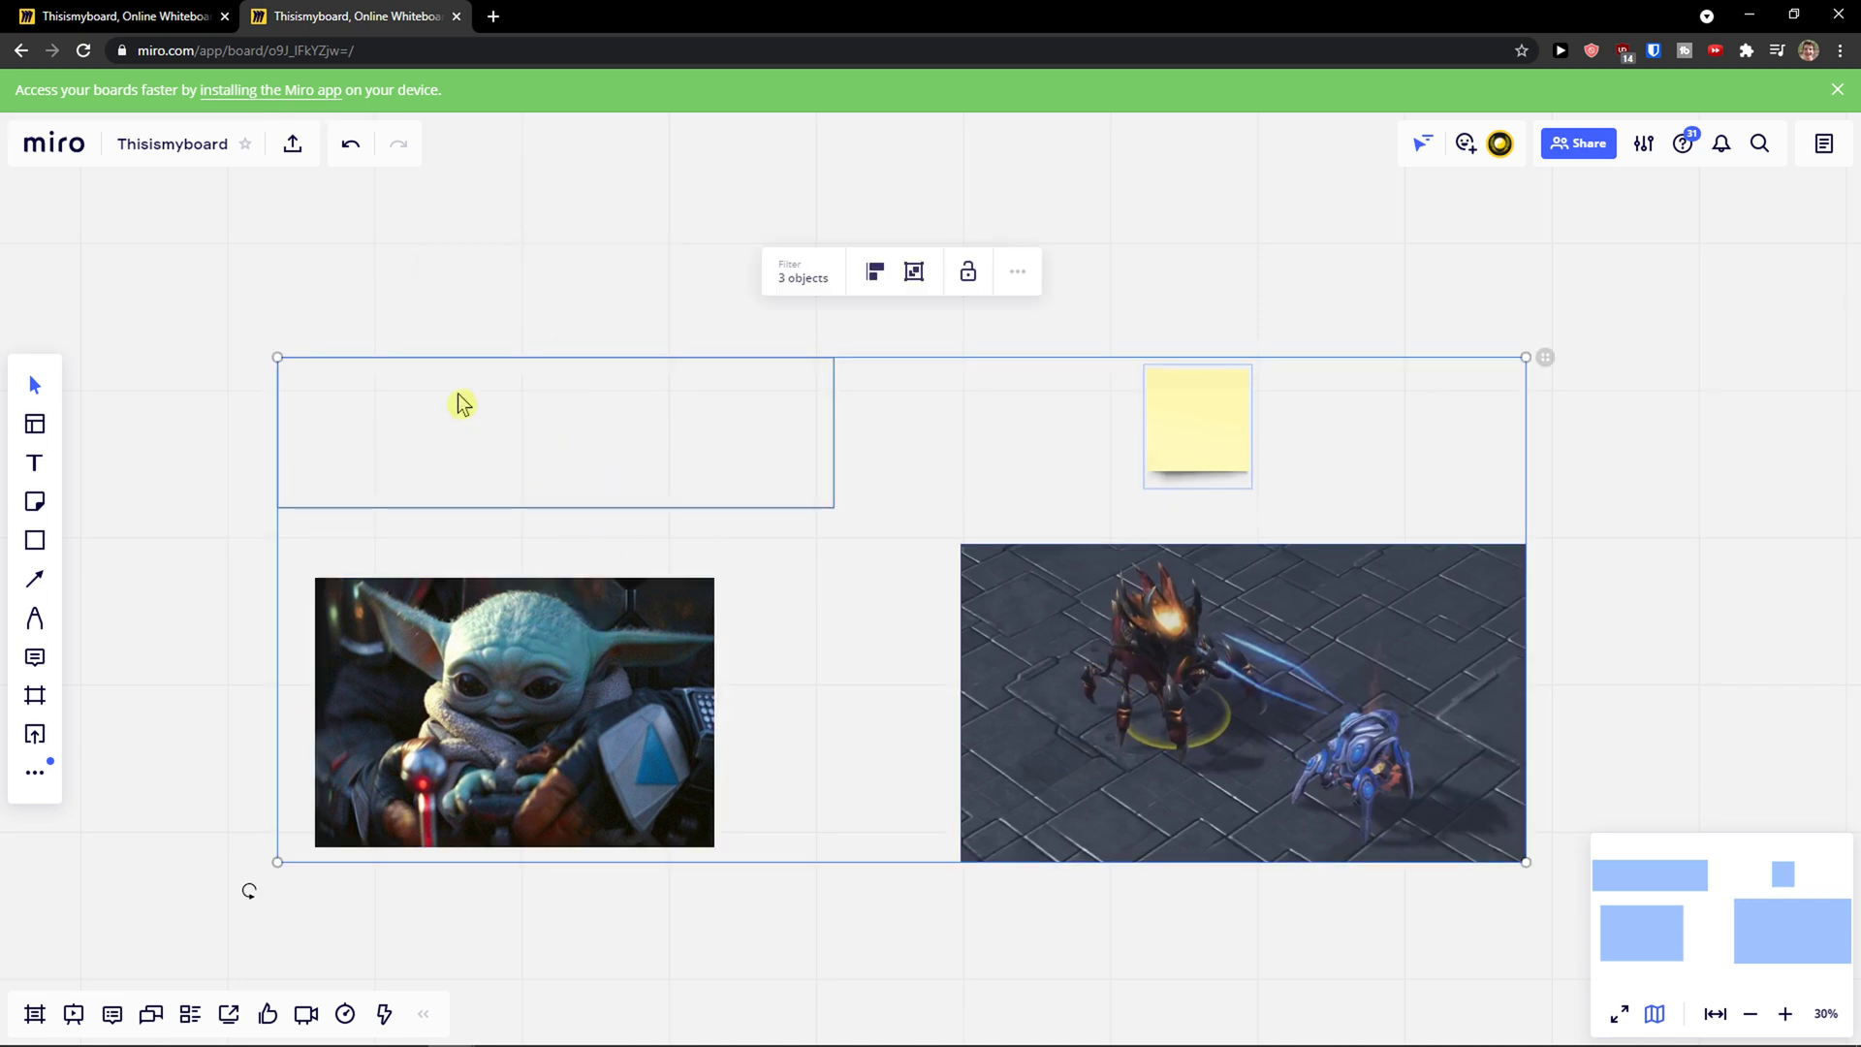
mouse_move(190, 280)
mouse_down()
mouse_move(333, 353)
mouse_move(890, 949)
mouse_up()
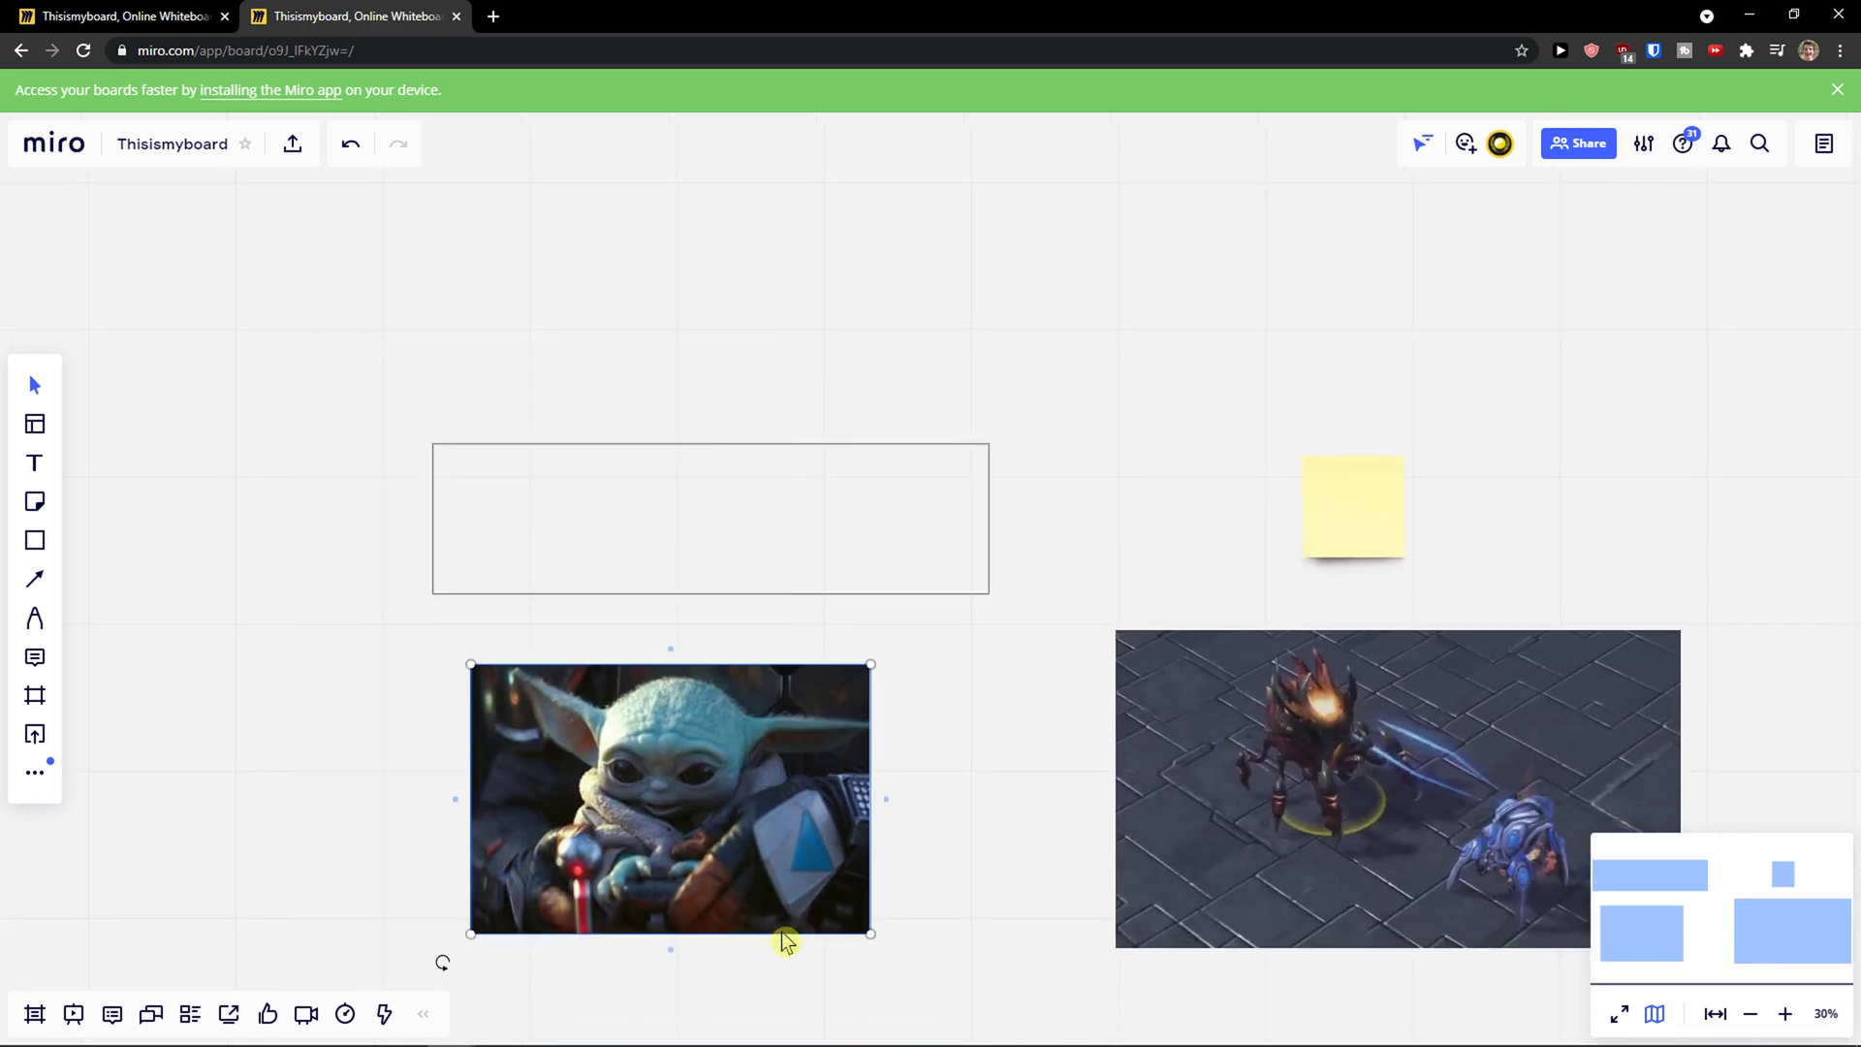
- Box-select the empty rectangle and Baby Yoda image, then lock them together
click(646, 508)
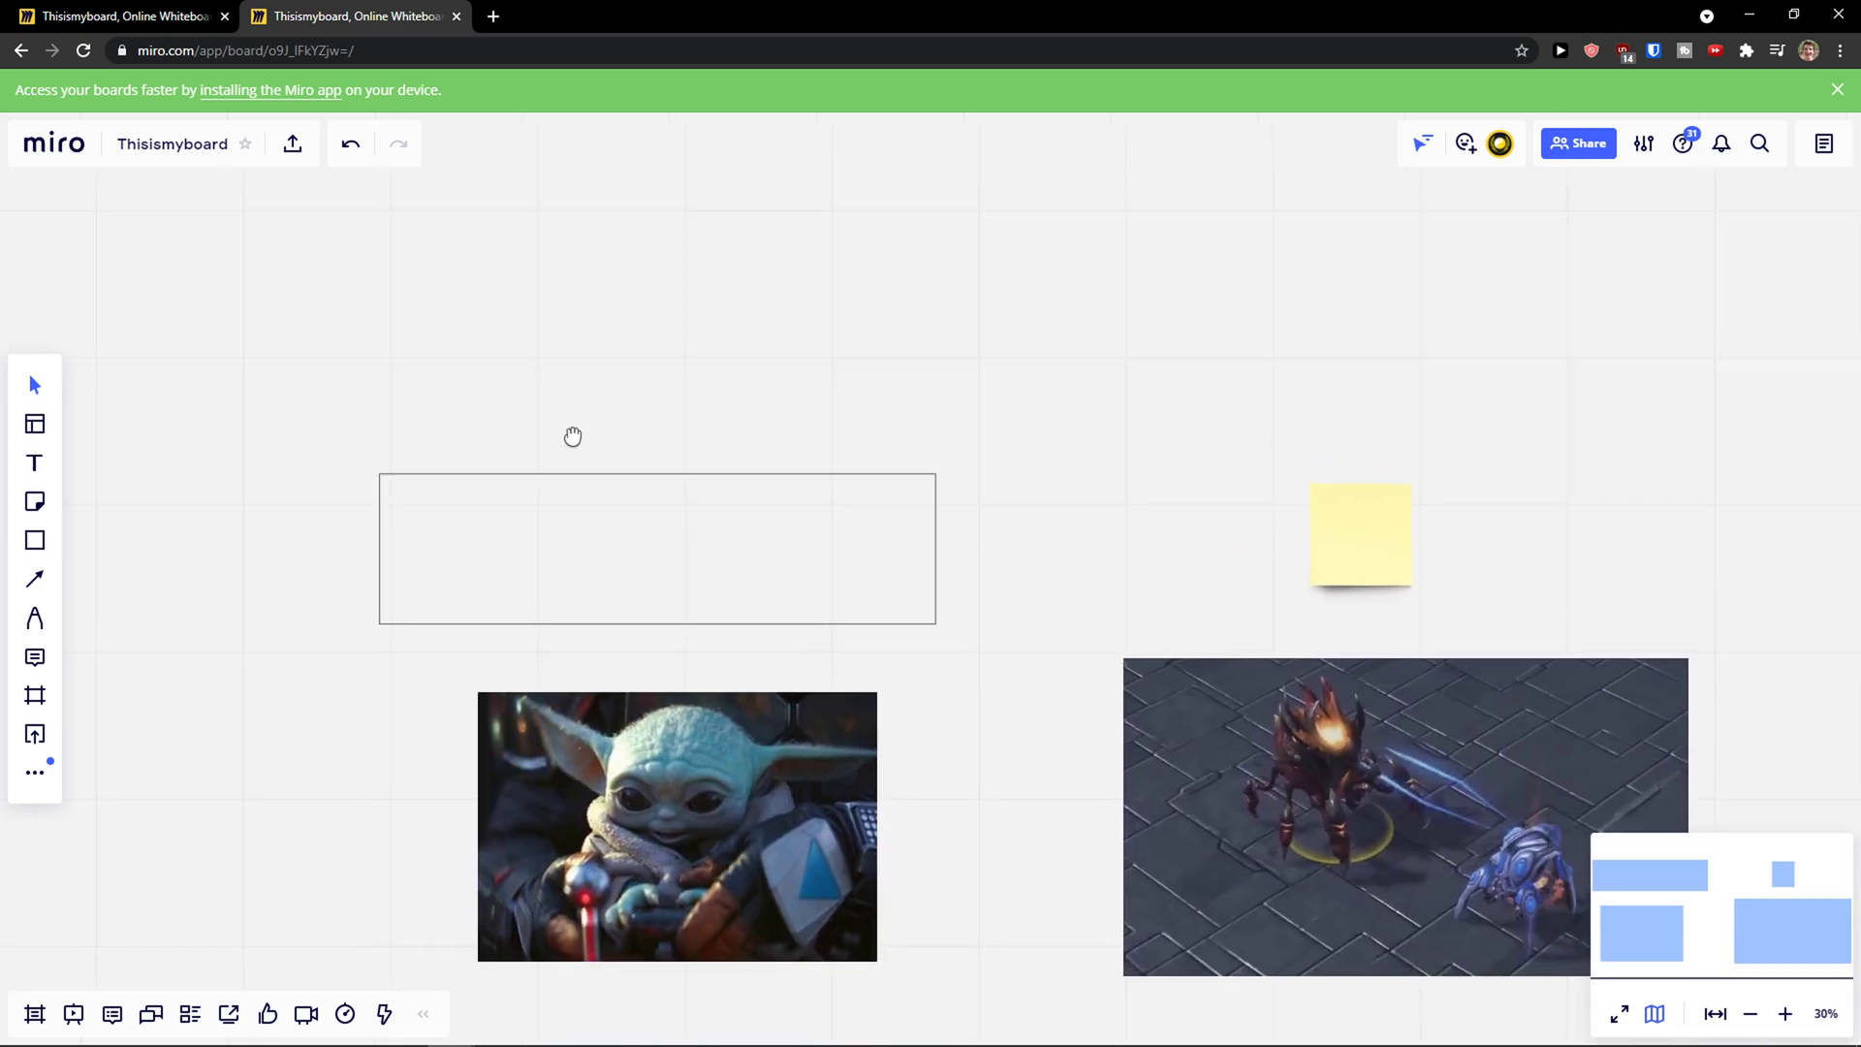
drag(298, 359, 1026, 946)
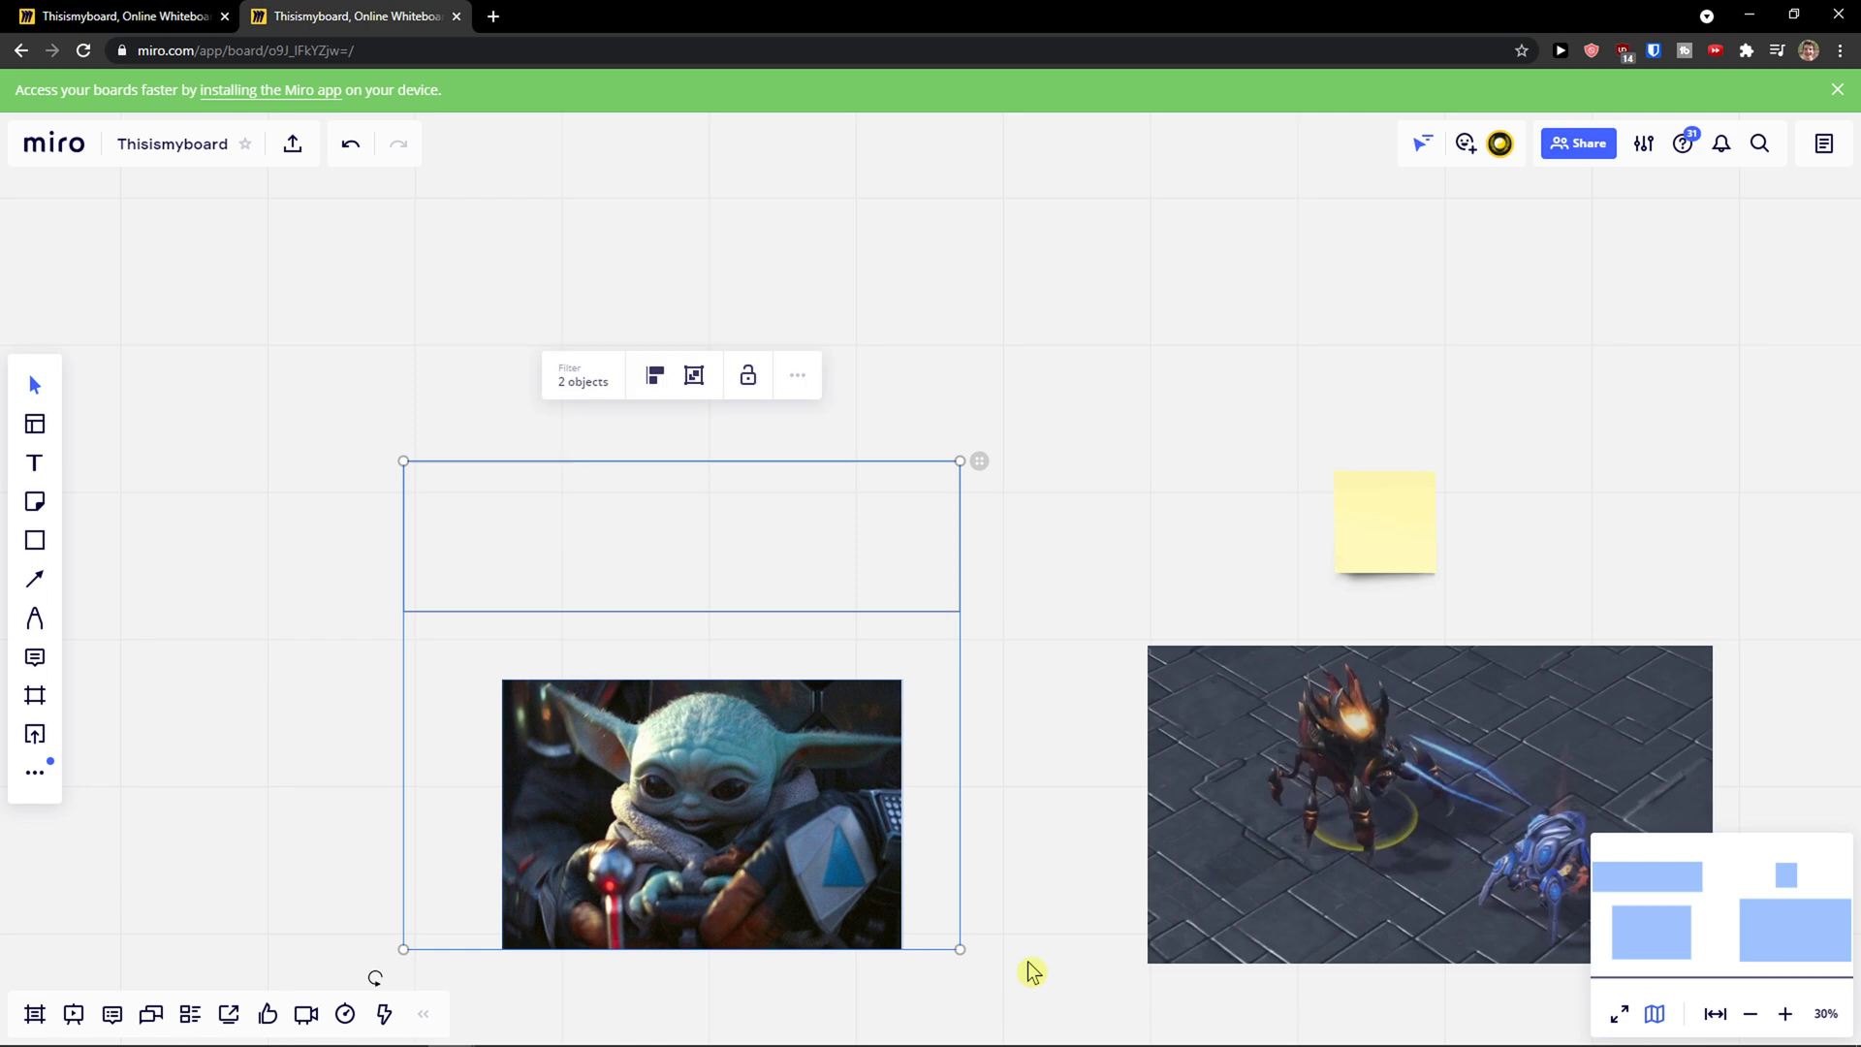
click(749, 378)
drag(682, 553, 713, 524)
click(538, 391)
drag(509, 505, 482, 520)
scroll(484, 522, up, 2)
scroll(499, 507, up, 3)
scroll(536, 511, up, 2)
scroll(743, 654, down, 5)
scroll(801, 683, down, 2)
click(679, 569)
mouse_move(326, 321)
mouse_down()
mouse_move(461, 403)
mouse_move(420, 363)
mouse_move(844, 831)
mouse_move(745, 713)
mouse_up()
click(572, 436)
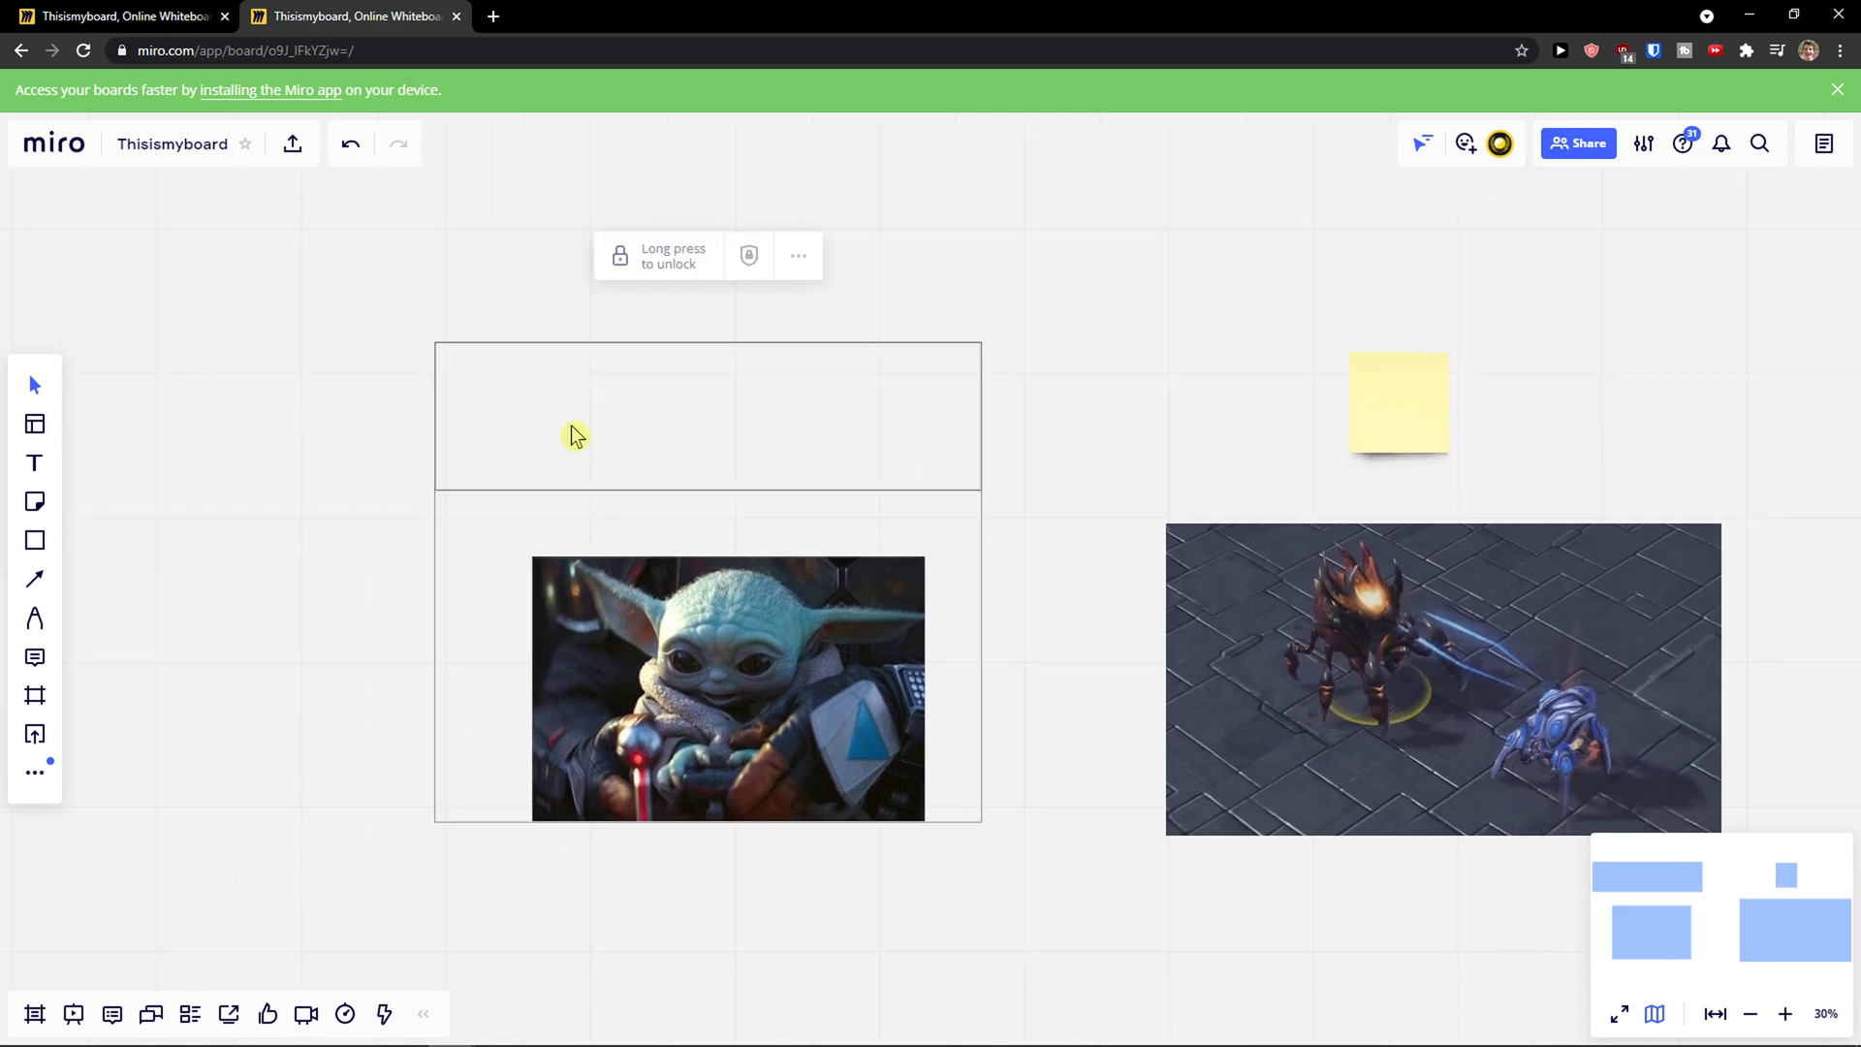
click(664, 263)
scroll(778, 418, up, 2)
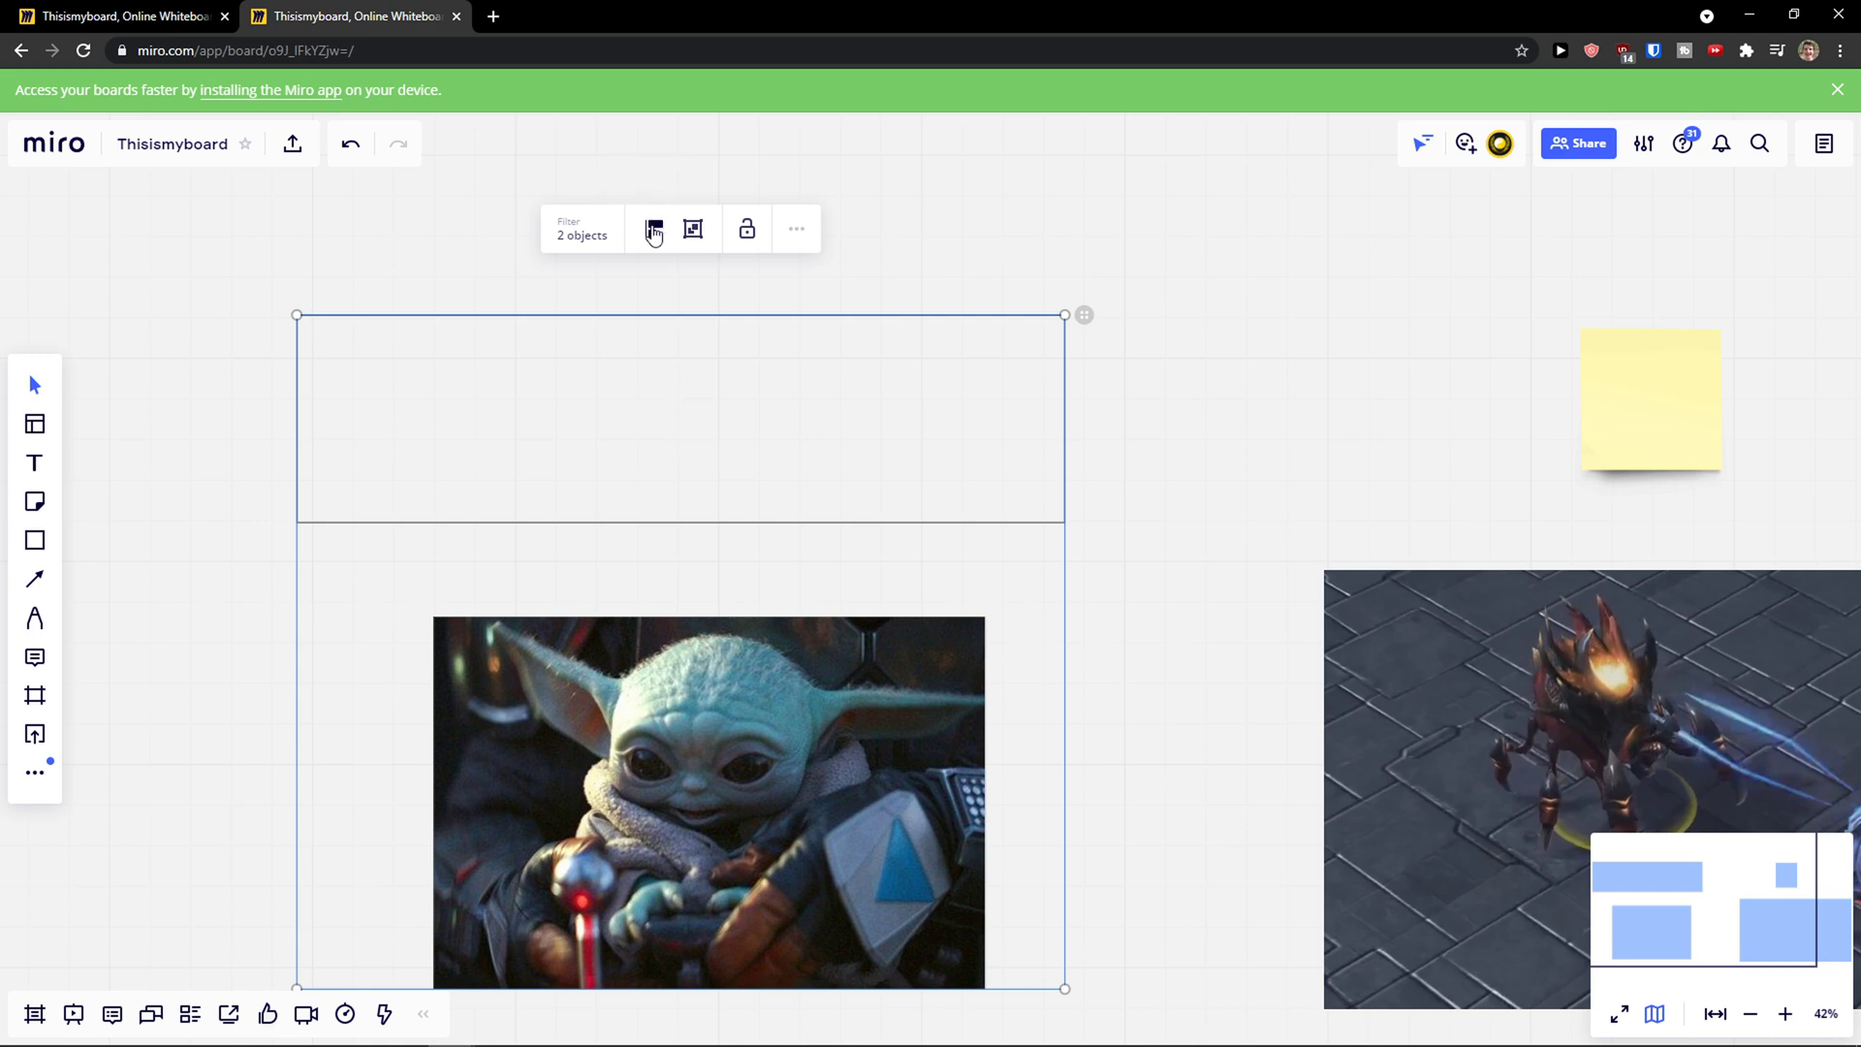
click(653, 232)
- Center-align the Baby Yoda image under the rectangle and drag the pair slightly right
click(692, 283)
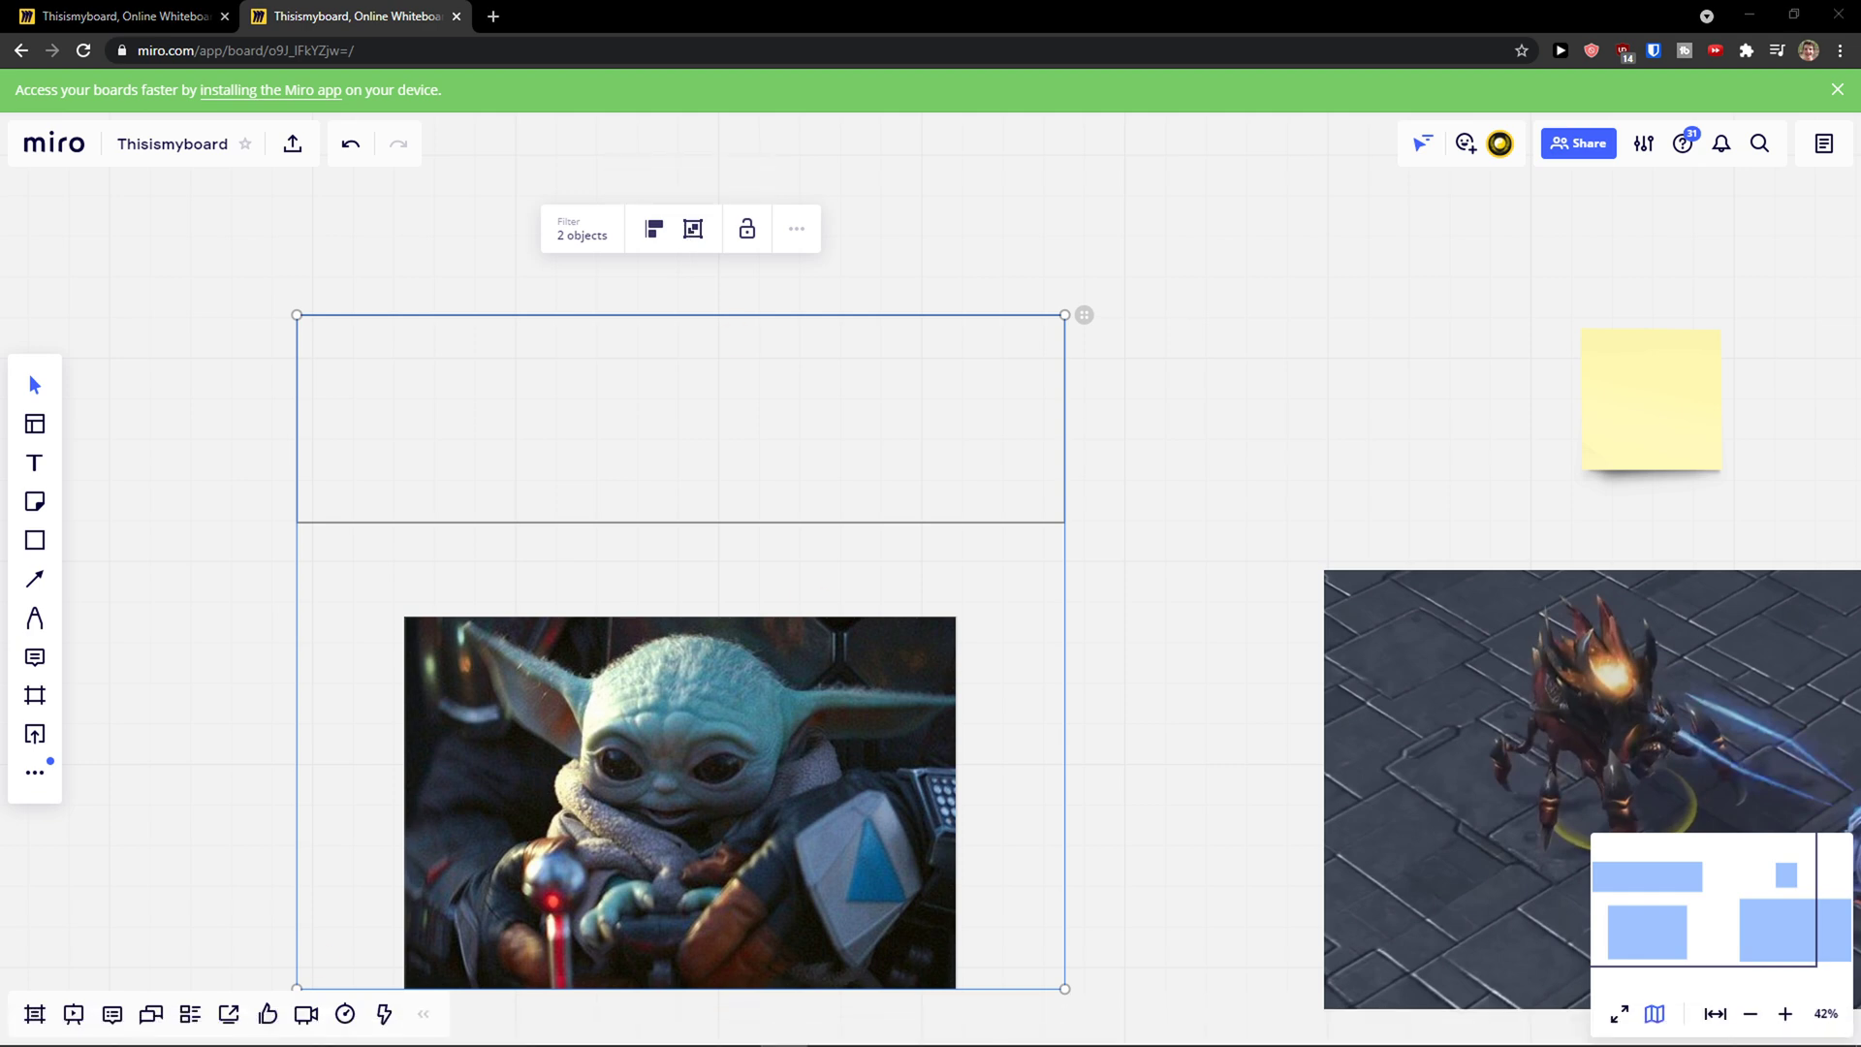
scroll(636, 781, down, 3)
drag(831, 861, 799, 788)
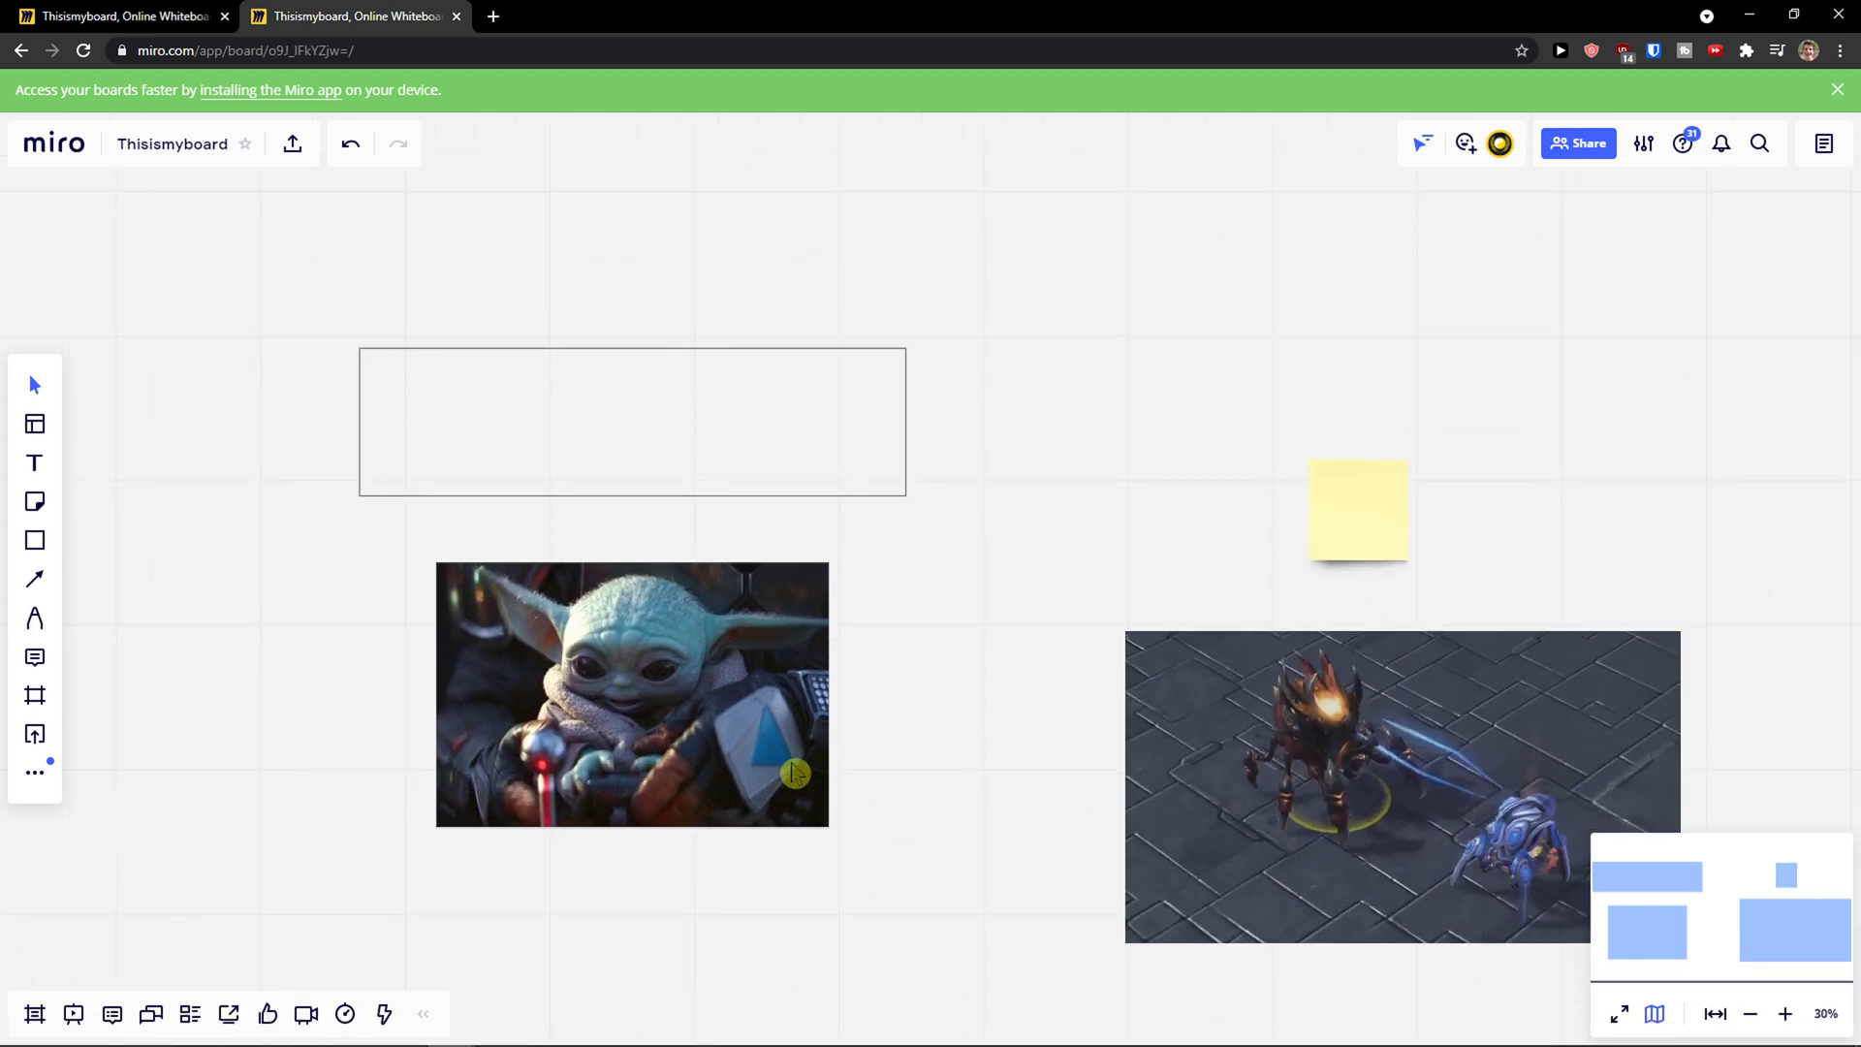
drag(584, 780, 640, 786)
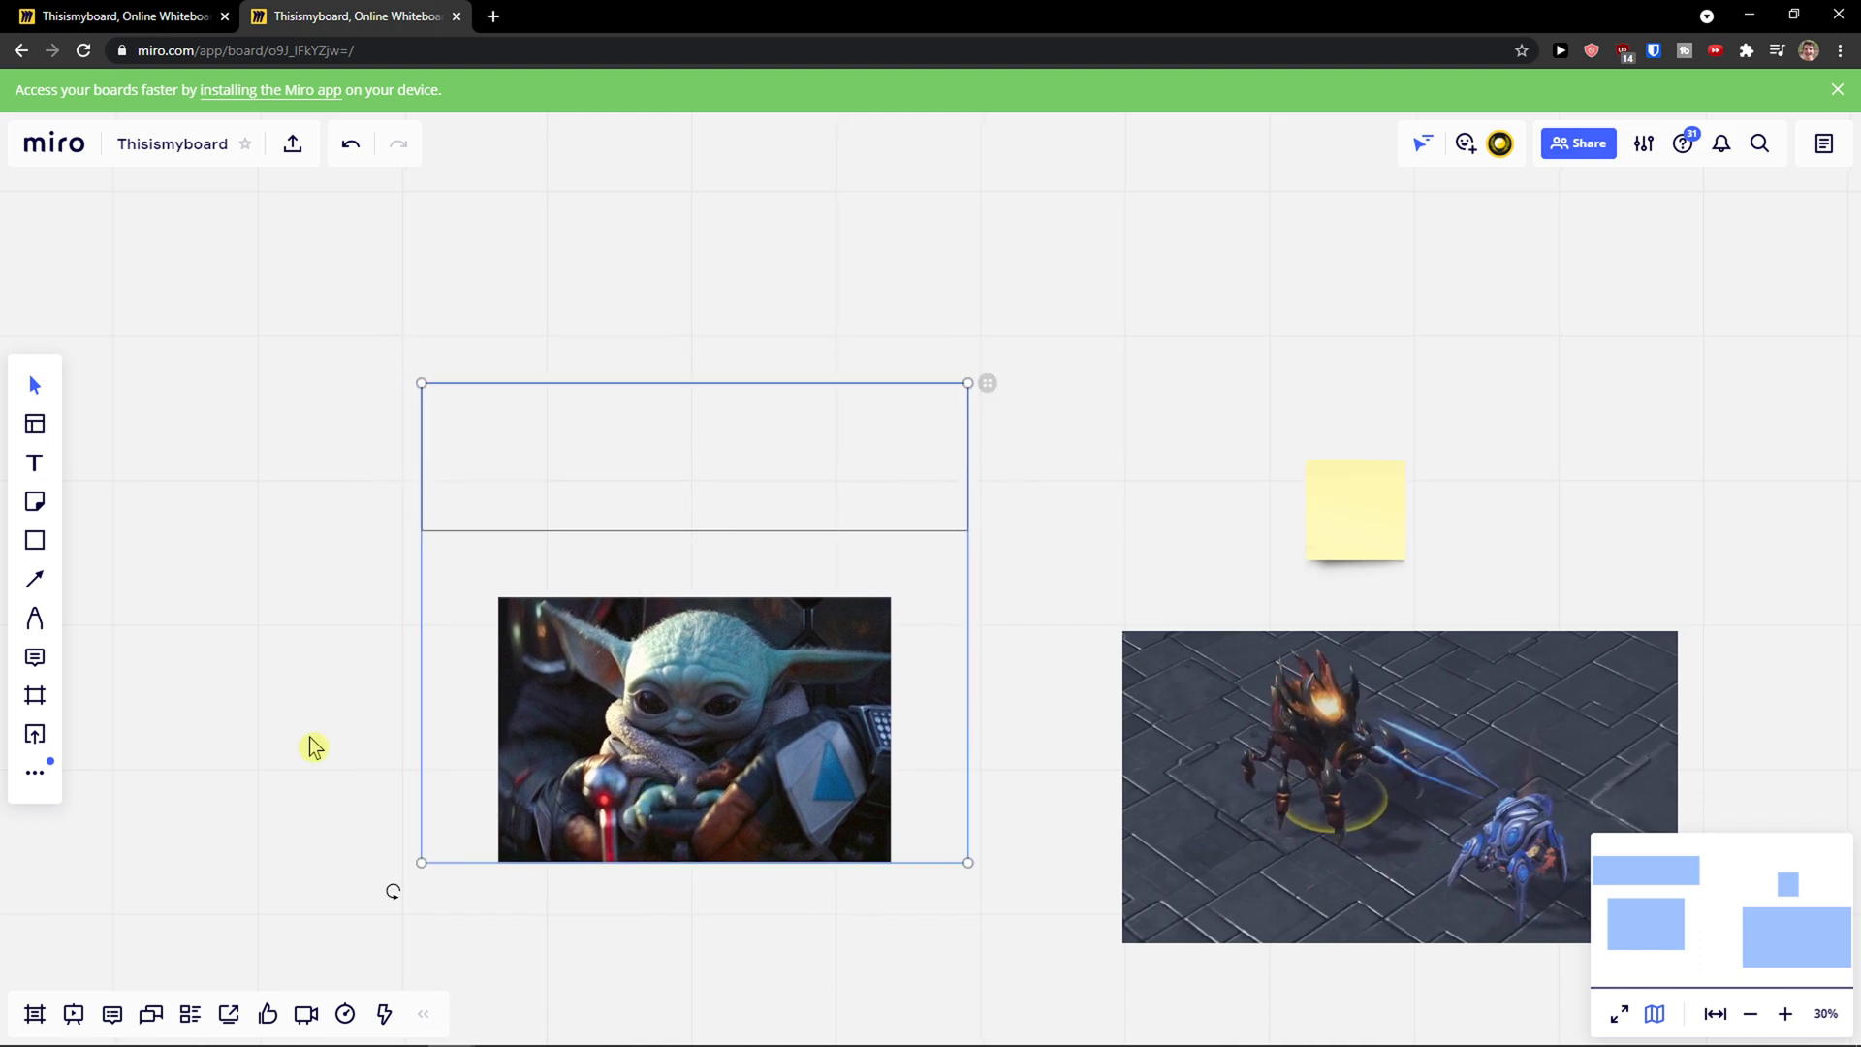